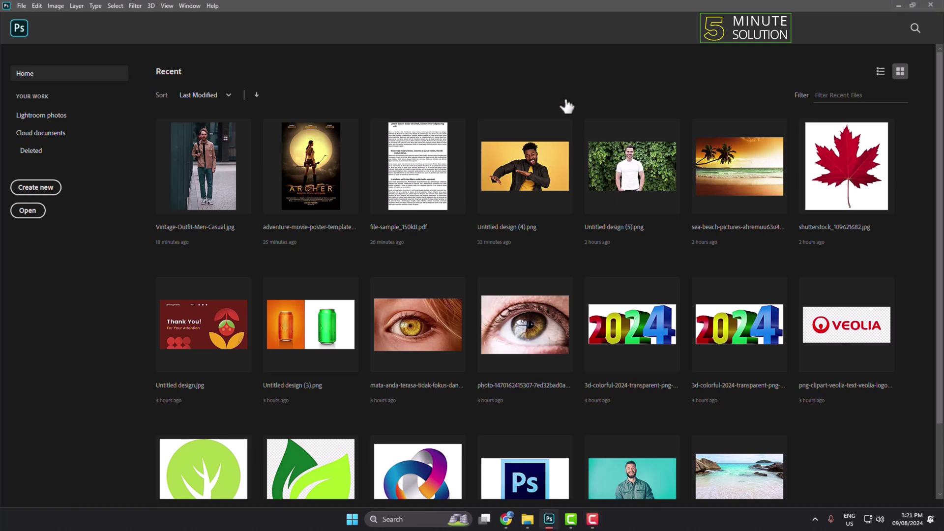
Step: Start opening a file from disk with the File menu's Open command (Ctrl+O)
click(22, 6)
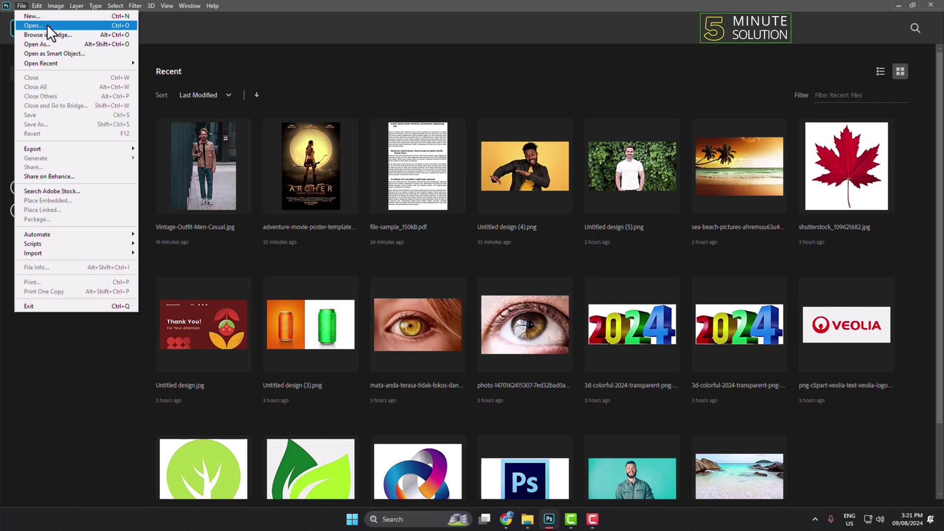
key(ctrl+o)
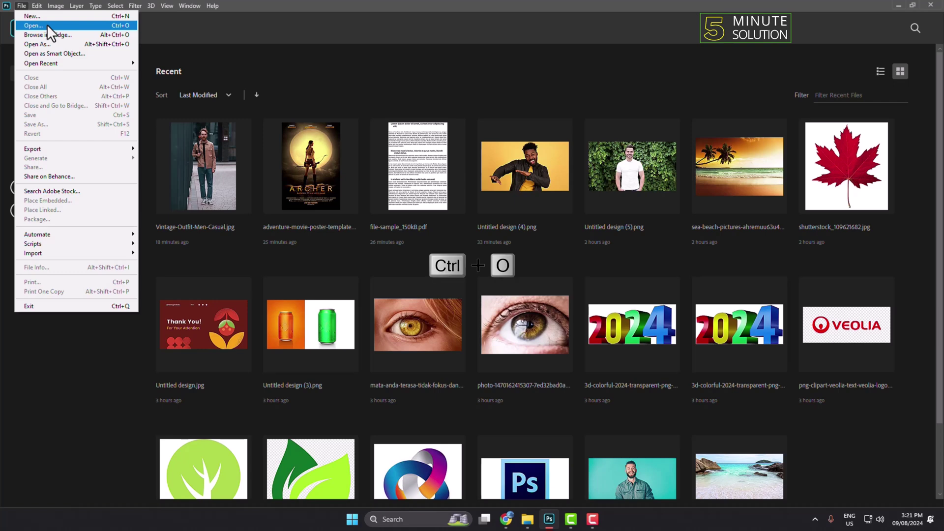
Step: Open file-sample_150kB.pdf from New Volume (F:) > Documents, bringing up its PDF import options
click(46, 25)
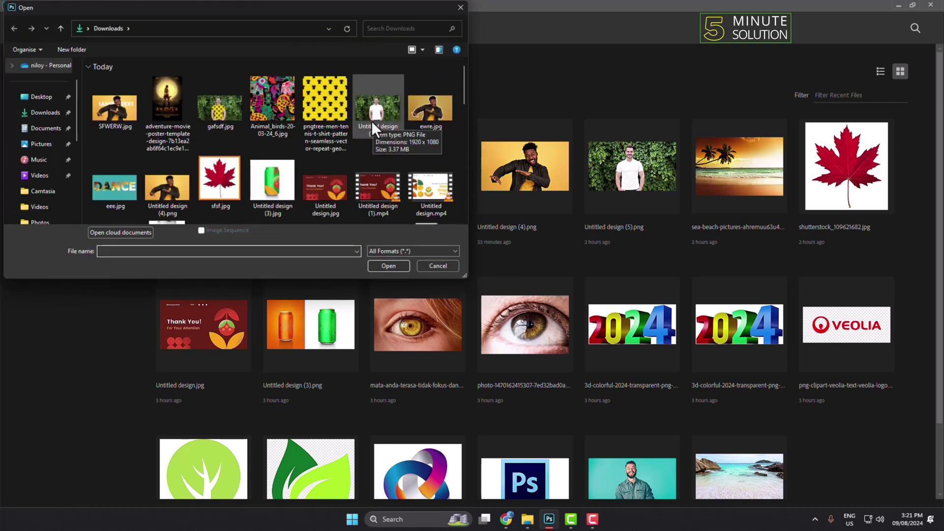
scroll(45, 130, down, 3)
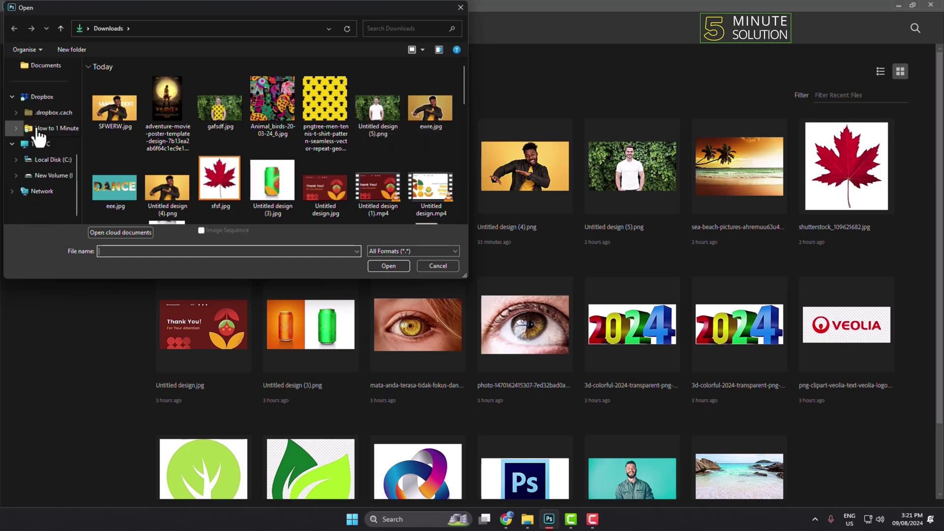
click(52, 177)
double_click(119, 93)
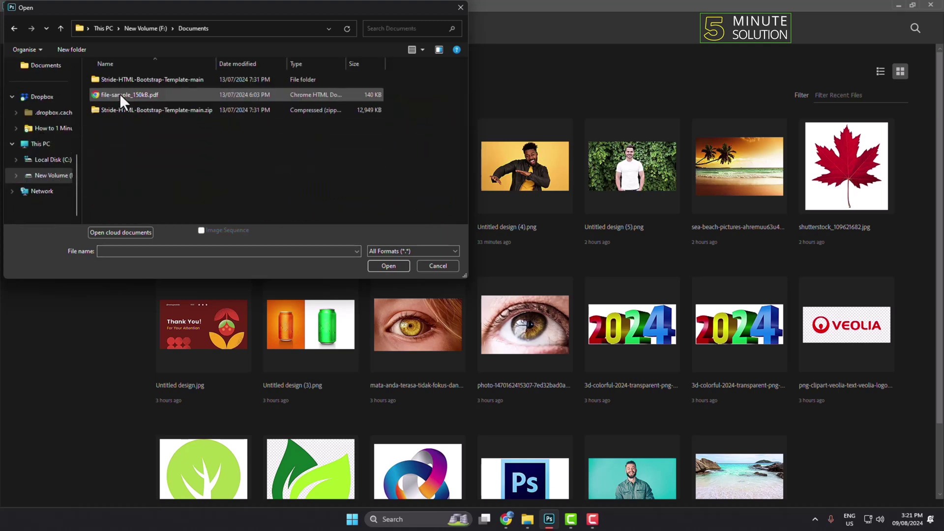
click(129, 99)
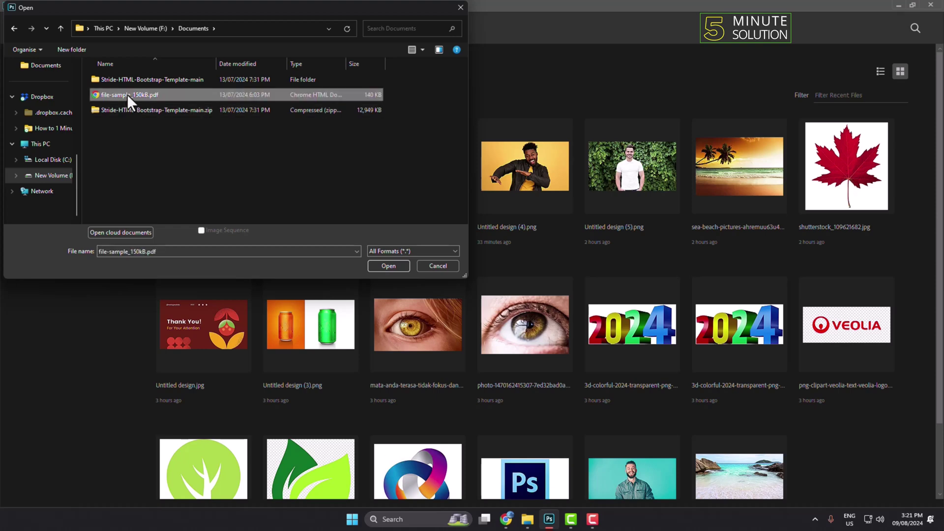
click(388, 265)
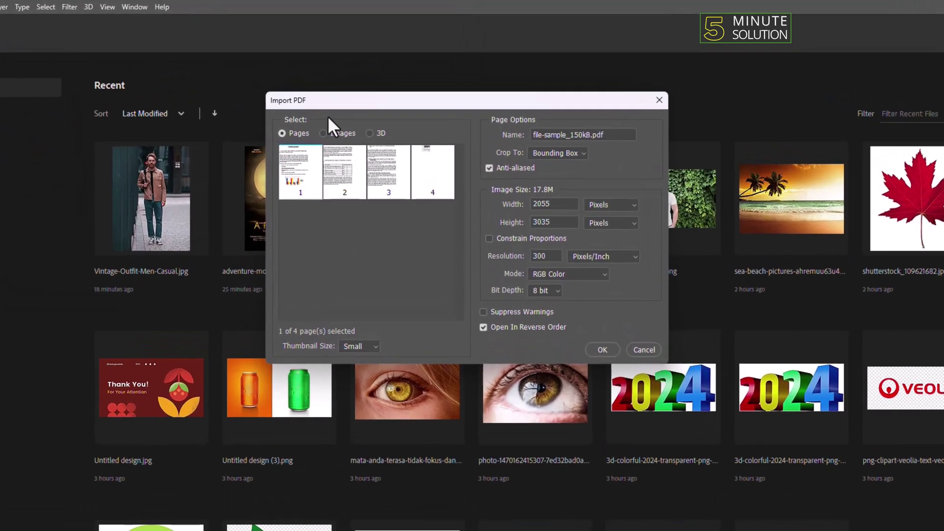
Step: Select pages 1 through 4 in Import PDF and import them as separate documents
drag(291, 109, 294, 111)
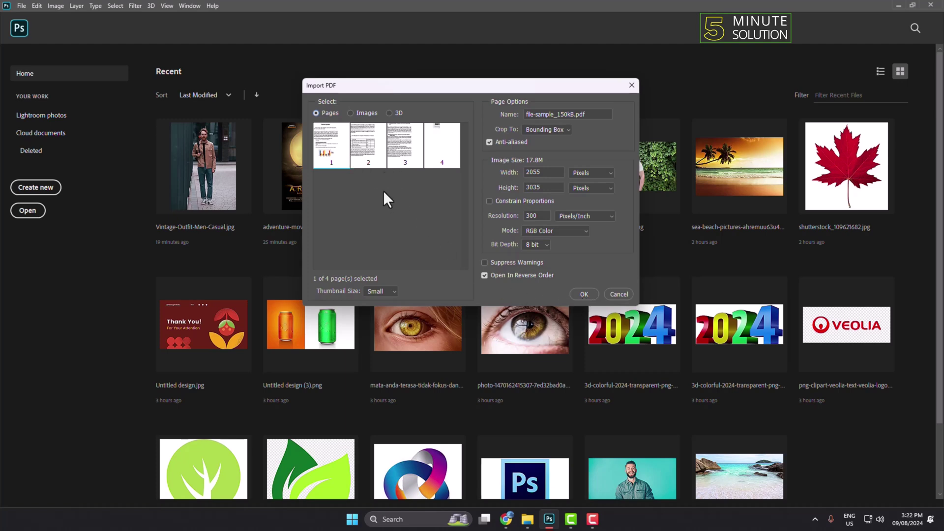
key(ctrl)
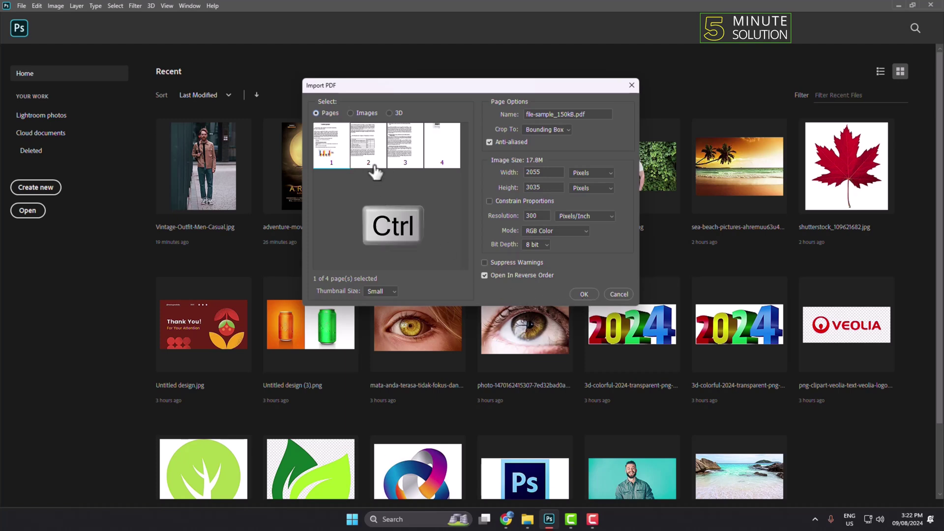
ctrl+click(369, 151)
ctrl+click(404, 158)
ctrl+click(442, 163)
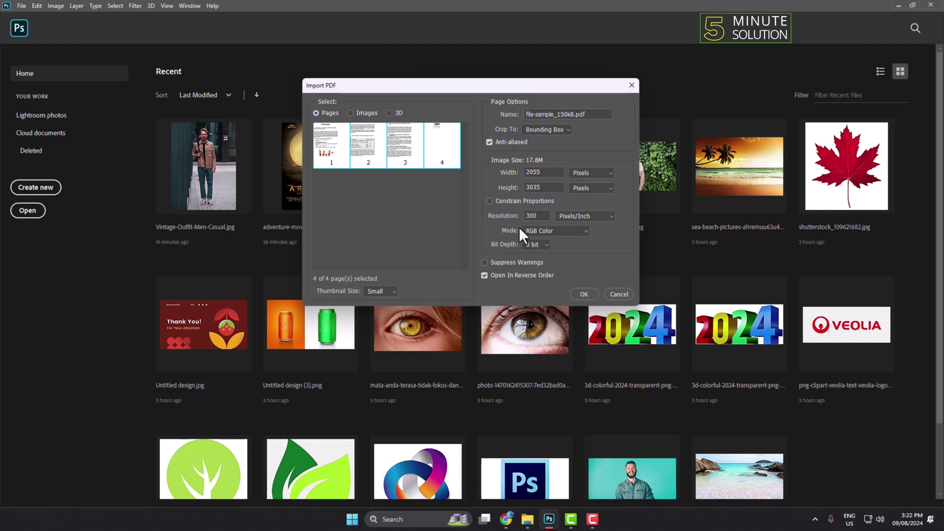
click(583, 294)
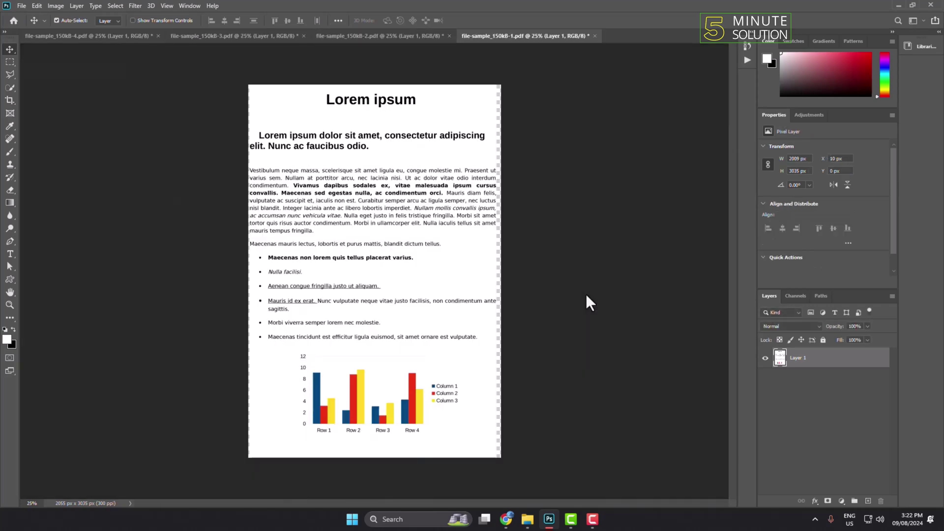
Step: Review the page 3, 2, 1, 2 and 3 tabs, ending on page 4's laptop photo
click(257, 37)
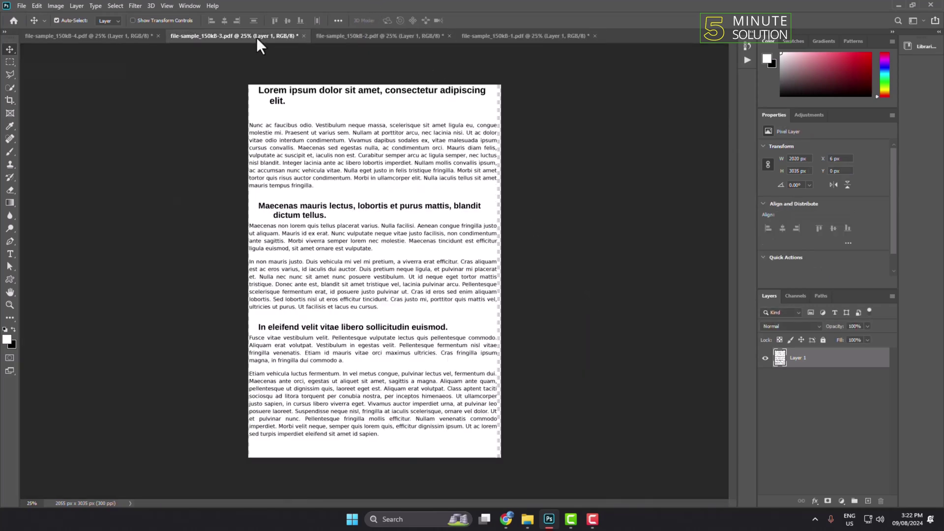
click(395, 37)
click(511, 35)
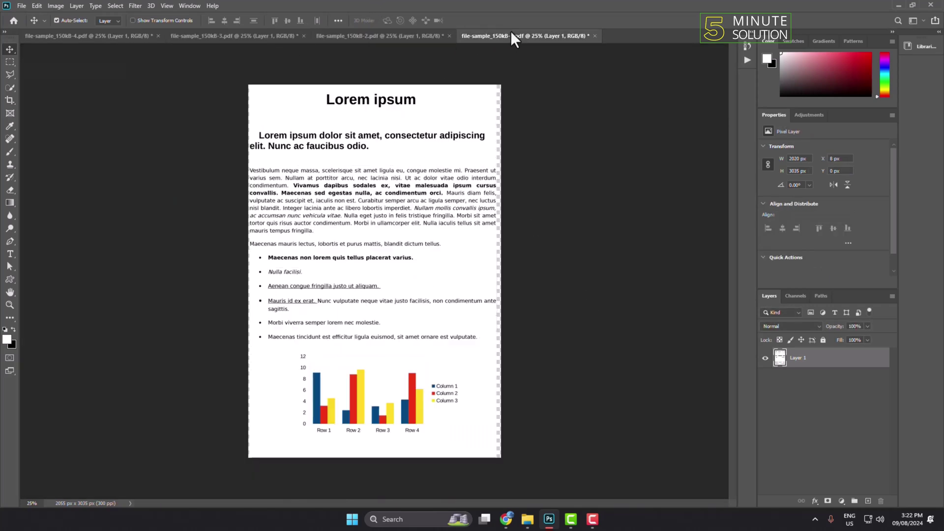
click(390, 36)
click(264, 34)
click(137, 37)
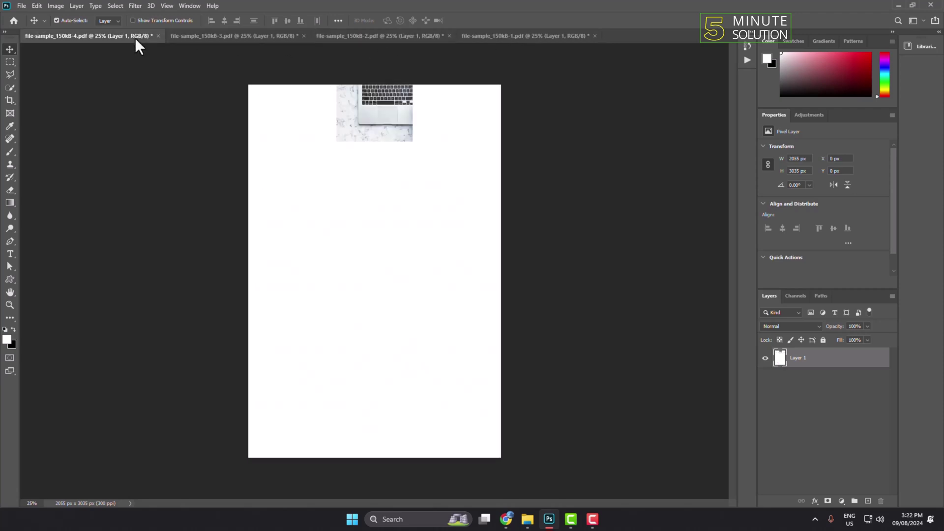